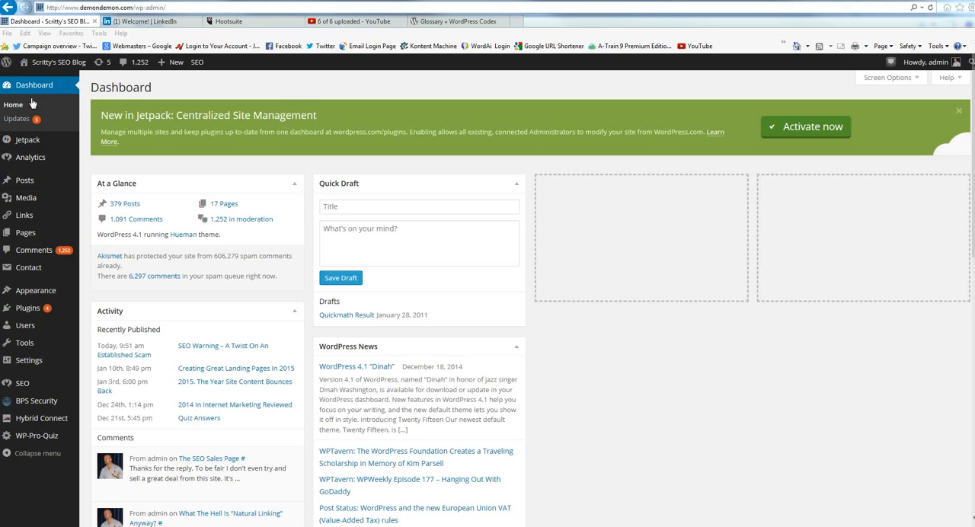
# Create a new blog post and title it "This Is A New Post".
pyautogui.moveTo(29, 187)
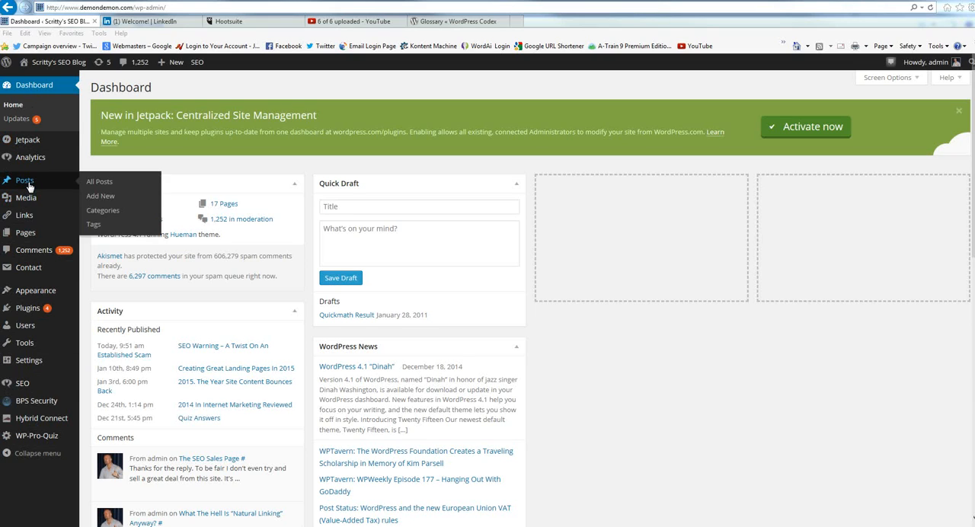
pyautogui.click(106, 196)
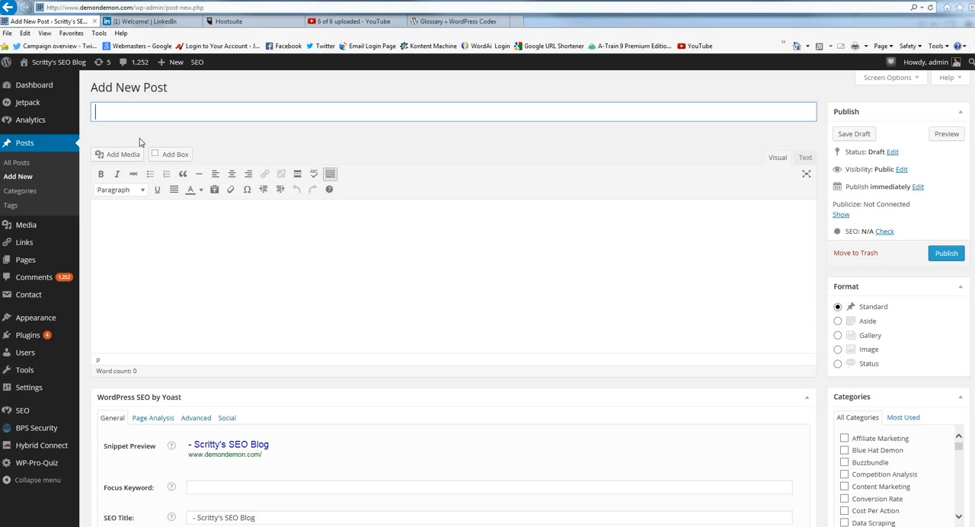
pyautogui.write('Thu')
pyautogui.press('BackSpace')
pyautogui.write('is')
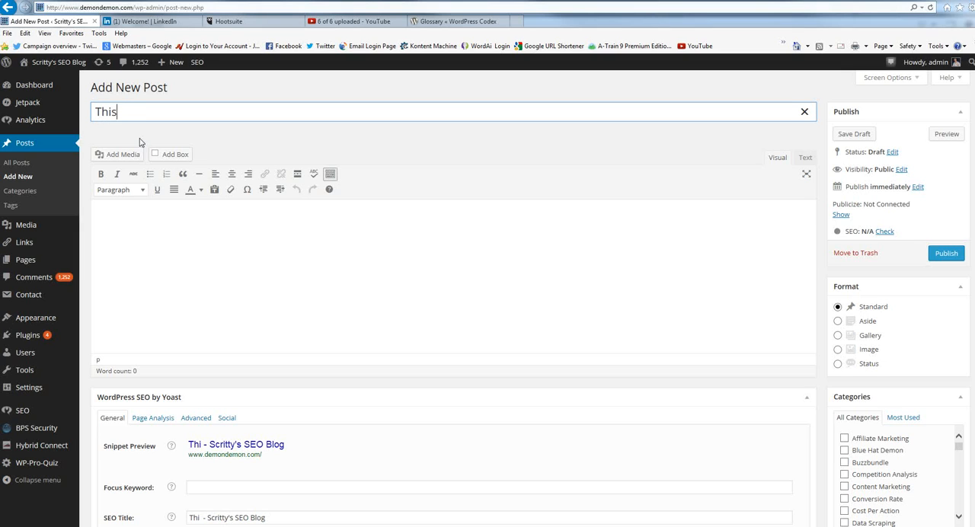
pyautogui.write(' Is A ')
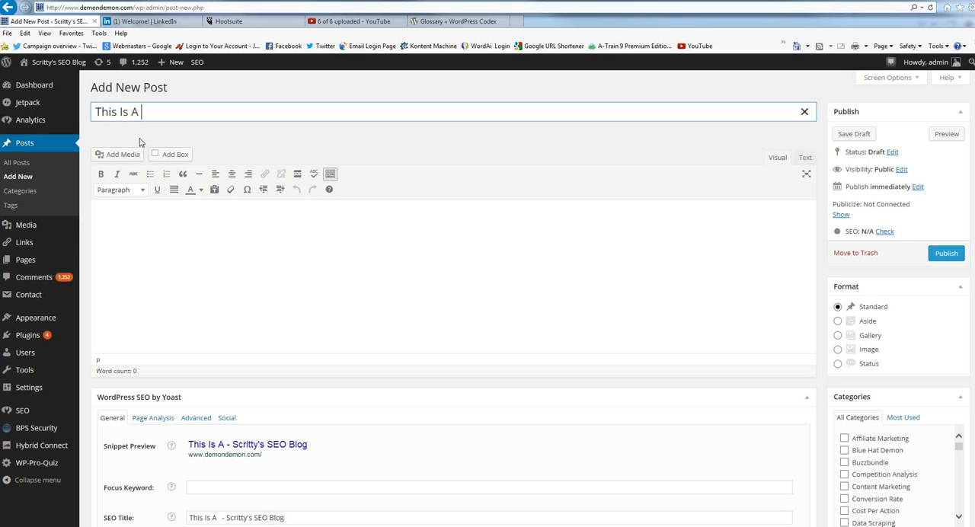
pyautogui.write('New POst')
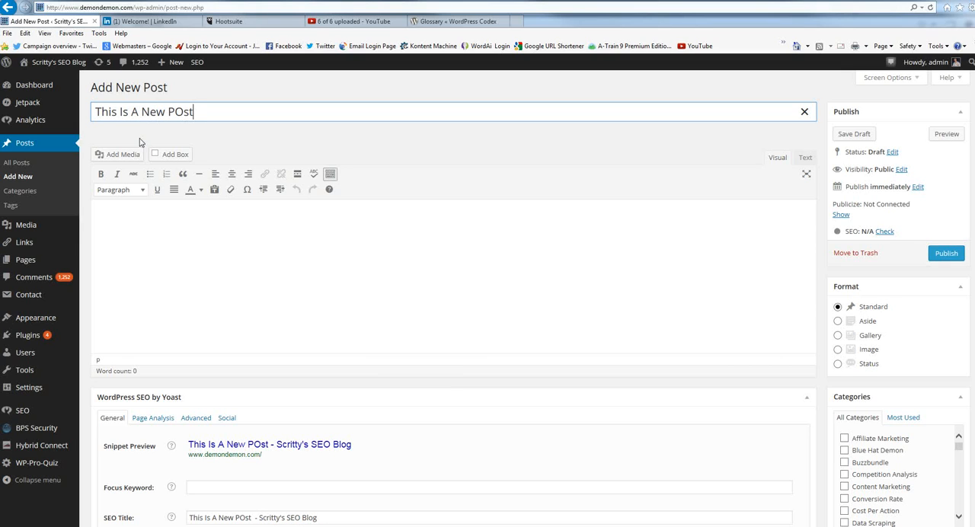
pyautogui.press('Left')
pyautogui.press('Left')
pyautogui.press('Left')
pyautogui.press('Delete')
pyautogui.write('o')
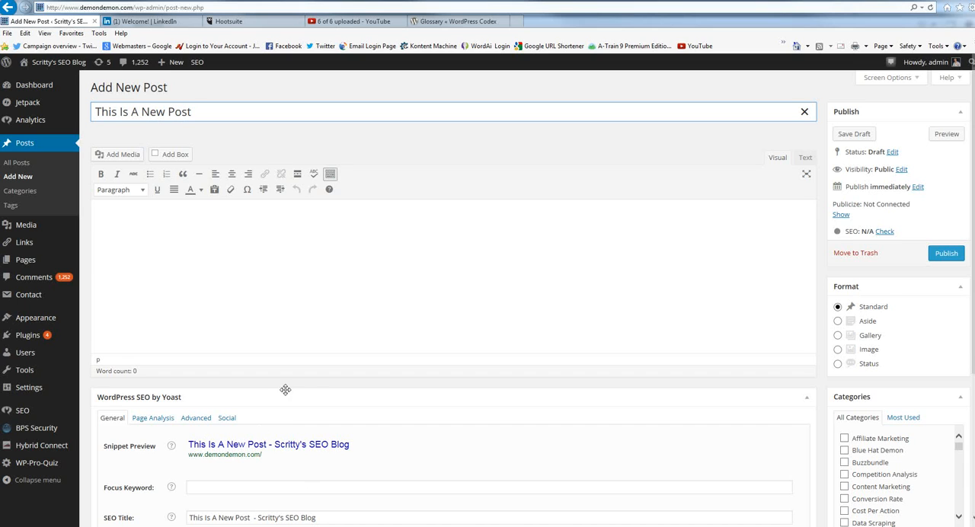
# Write "I can write the post content here" in the post body, with "I can add headers" as a second paragraph.
pyautogui.scroll(-2, 311, 390)
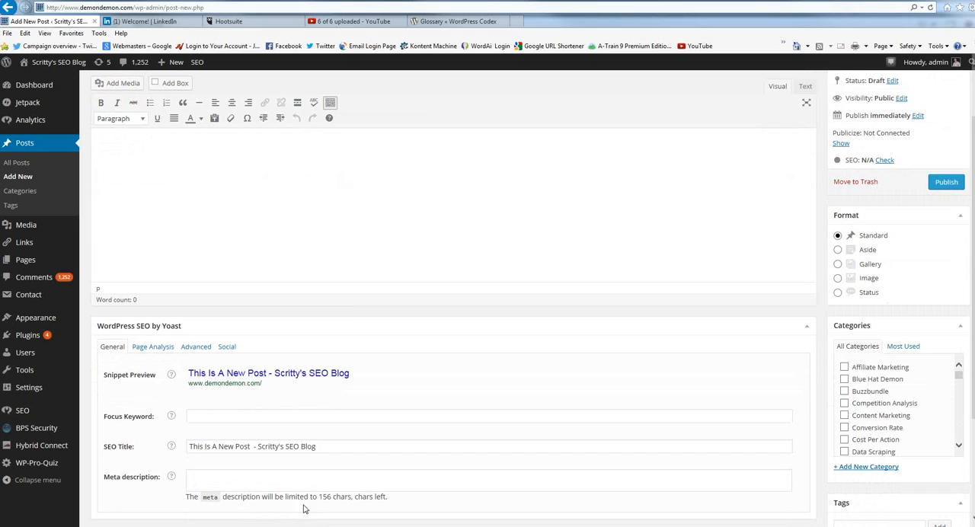
pyautogui.scroll(2, 305, 396)
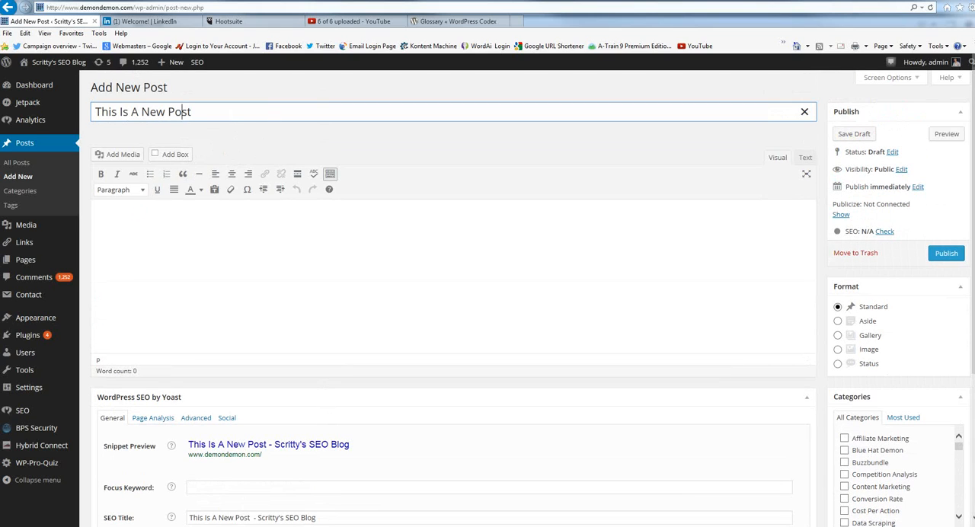
pyautogui.click(140, 213)
pyautogui.write('I can')
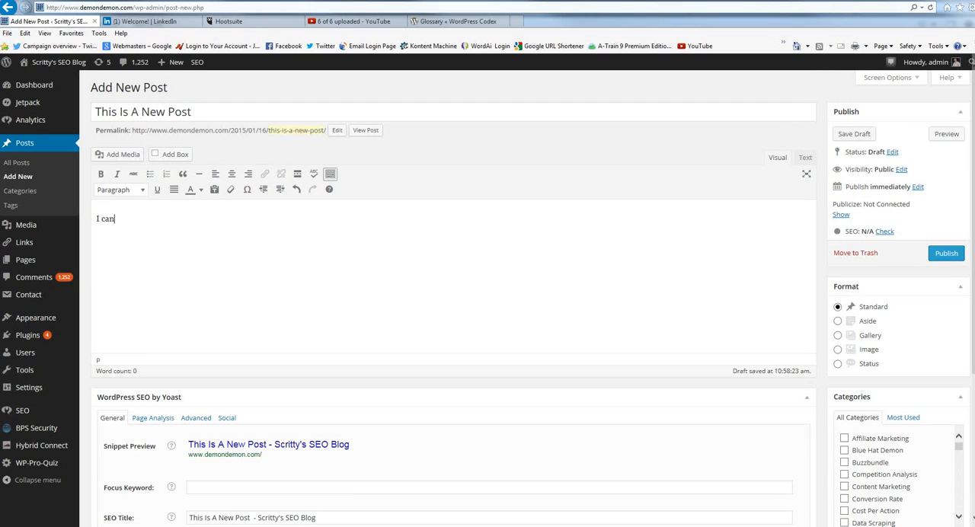
pyautogui.write(' write the pos')
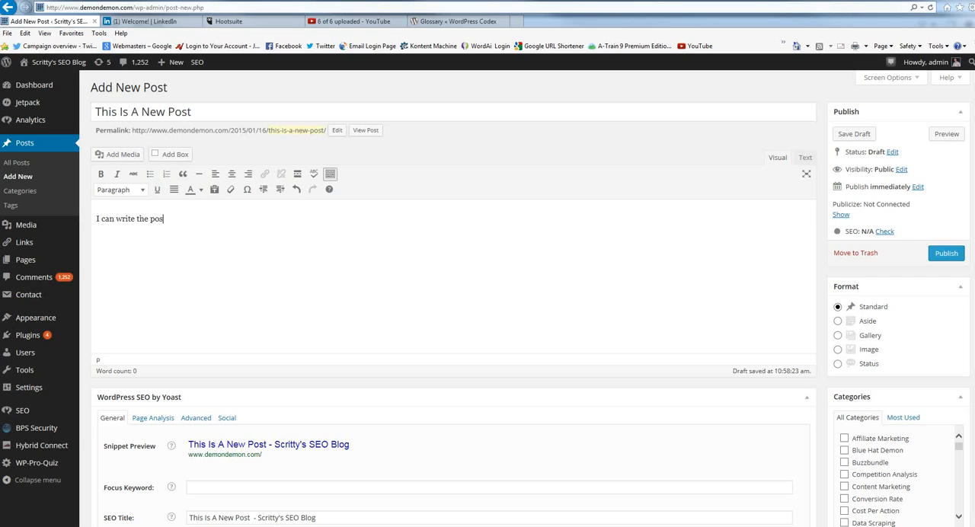
pyautogui.write('t content here ')
pyautogui.write('I can add ')
pyautogui.write('headers')
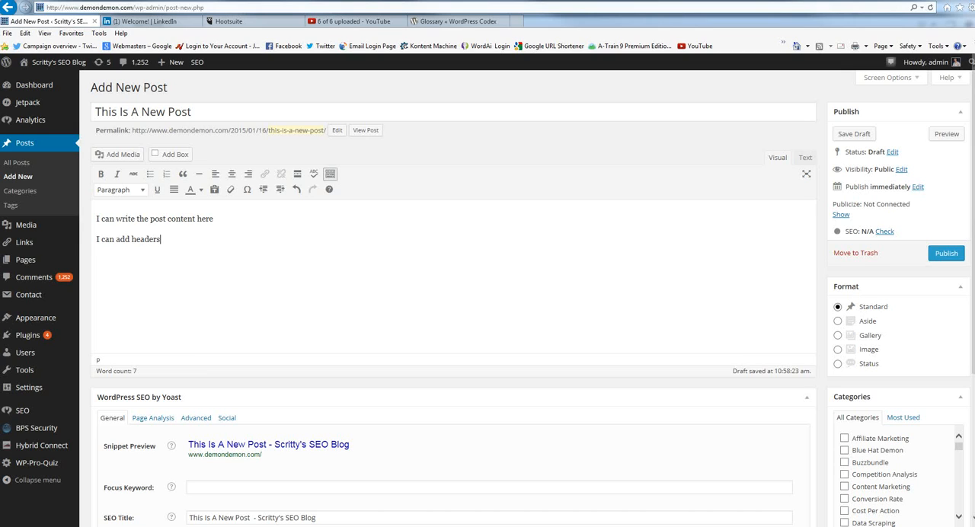
# Format the "I can add headers" line as Heading 1.
pyautogui.moveTo(162, 239); pyautogui.dragTo(96, 240)
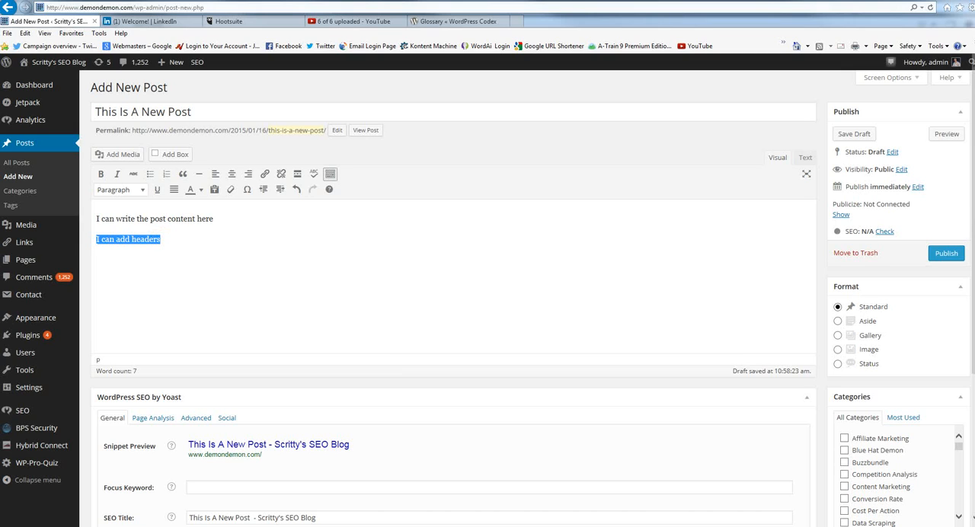
pyautogui.click(141, 191)
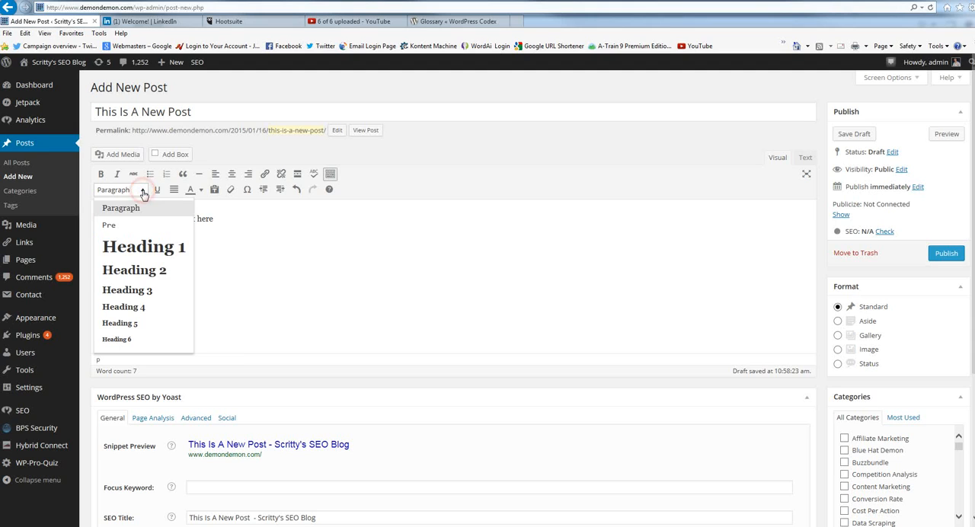
pyautogui.click(143, 248)
pyautogui.click(259, 299)
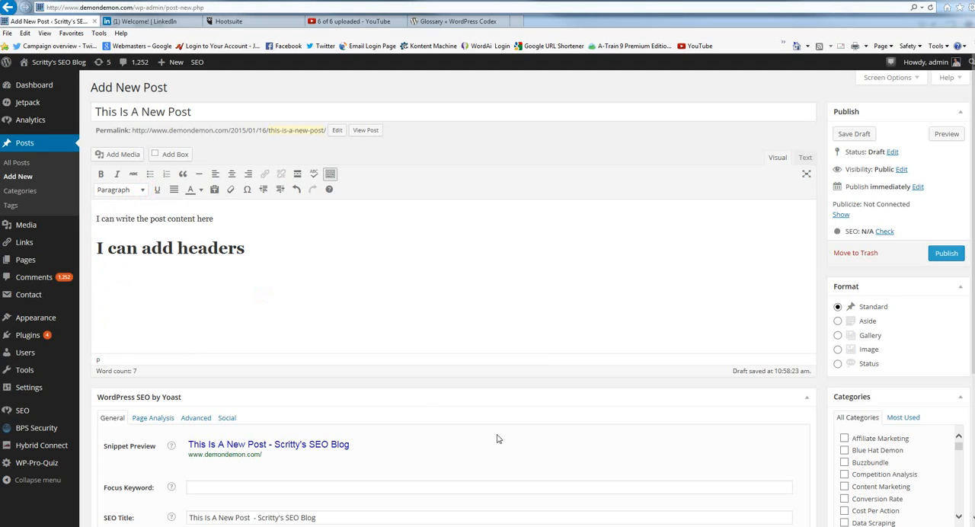
pyautogui.click(251, 247)
# Hide and restore the editor's second row of formatting tools, and view the post's HTML source before returning to the visual editor.
pyautogui.click(329, 177)
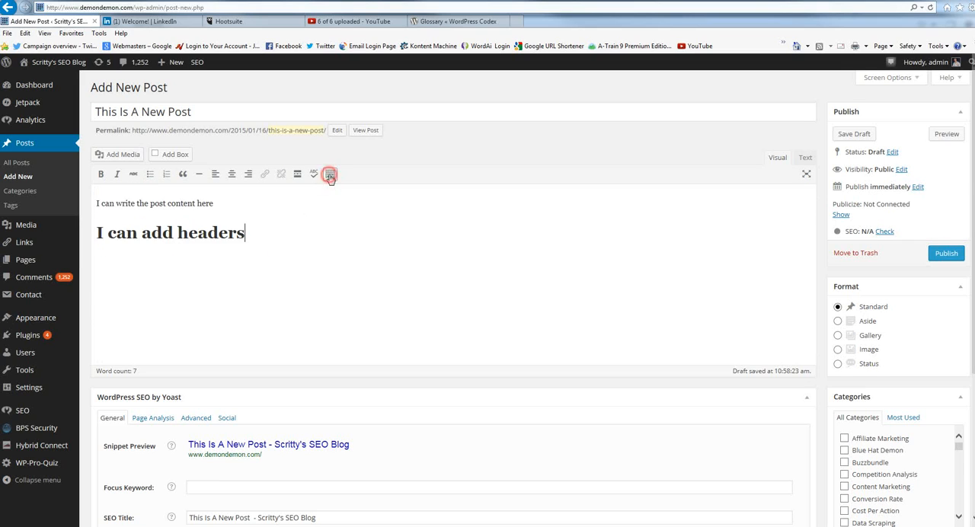
pyautogui.click(330, 176)
pyautogui.click(330, 176)
pyautogui.click(330, 177)
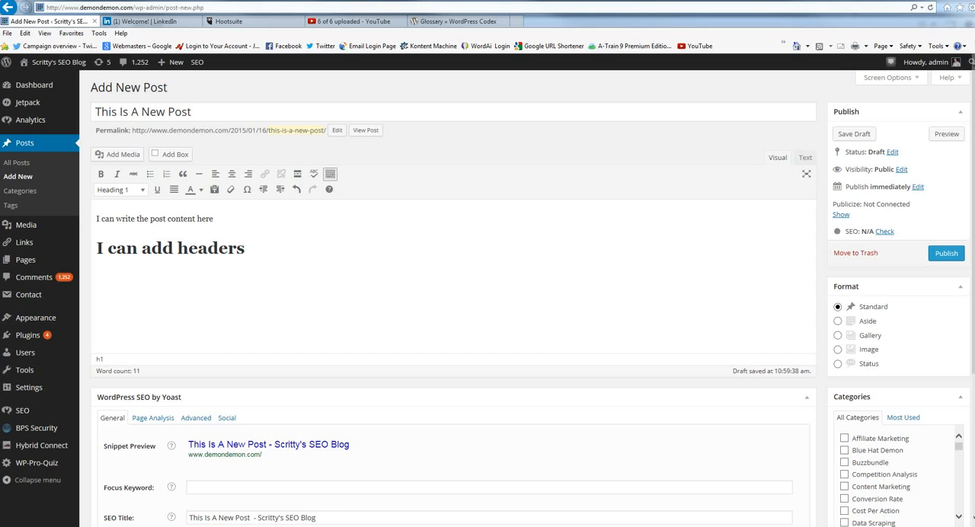
pyautogui.click(806, 158)
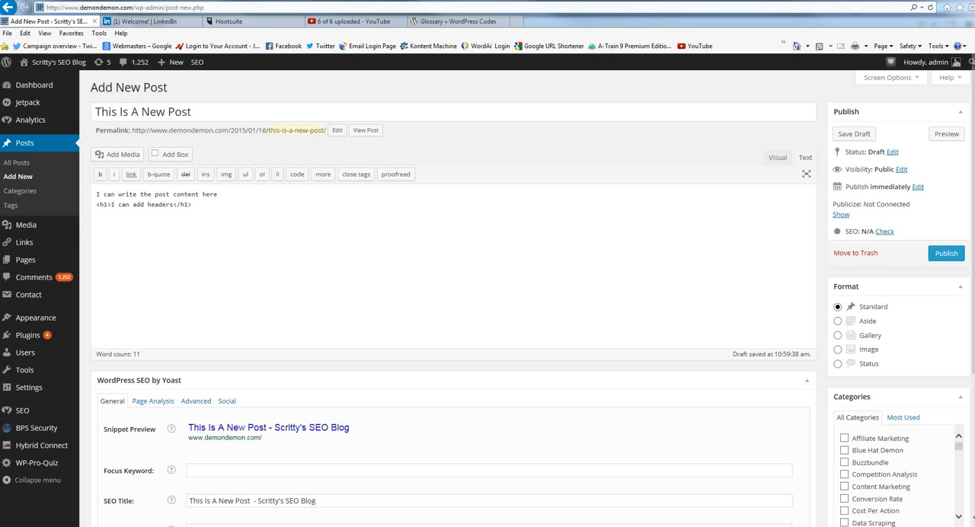
pyautogui.click(773, 159)
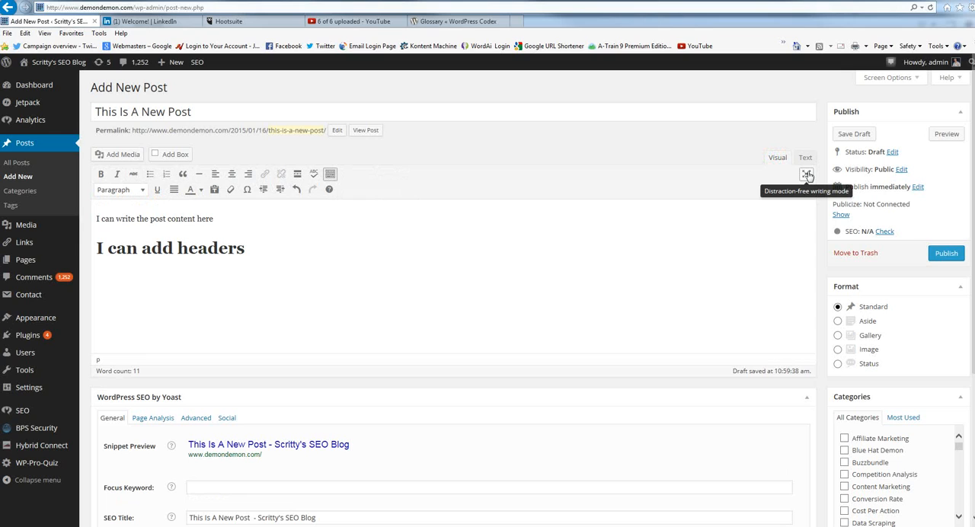
# Insert Site-Auction-Blackmail.jpg from the media library into the post, centered at full size 800 × 450.
pyautogui.click(123, 155)
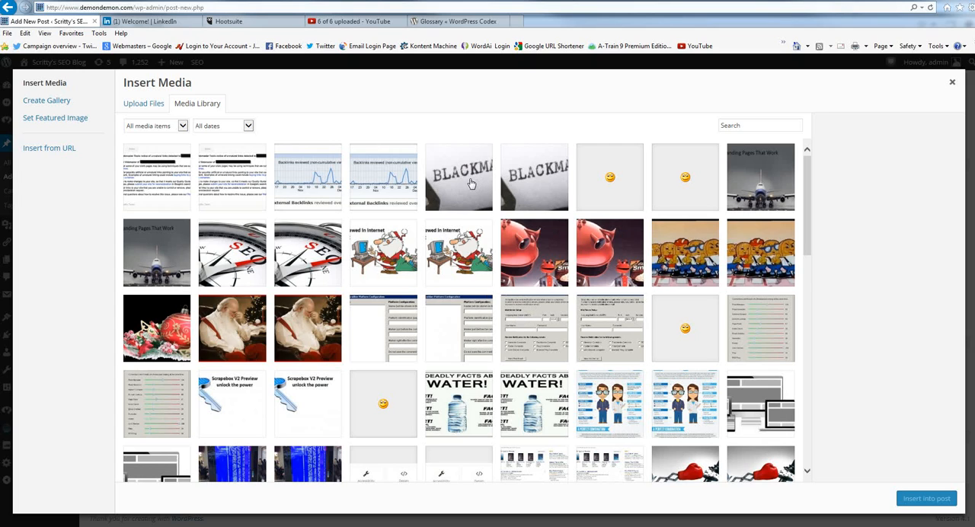
pyautogui.click(529, 189)
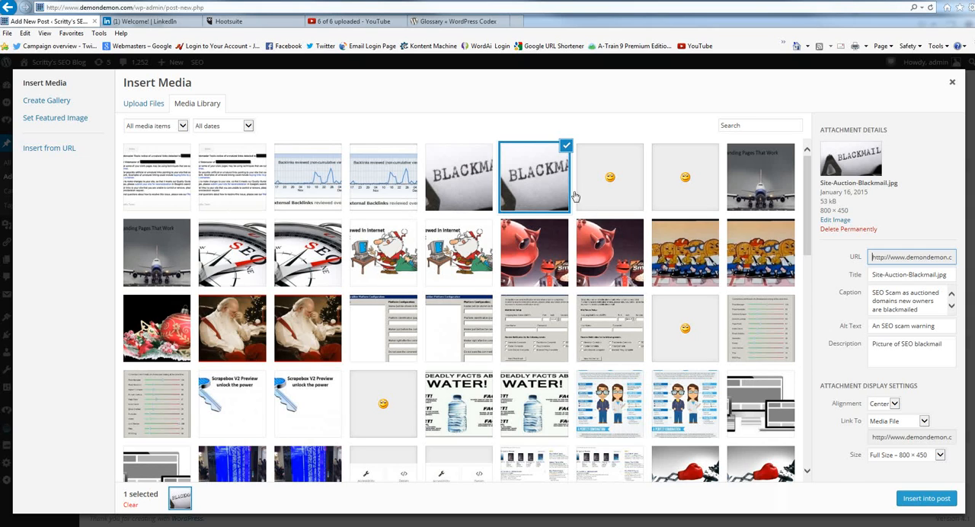
pyautogui.click(141, 107)
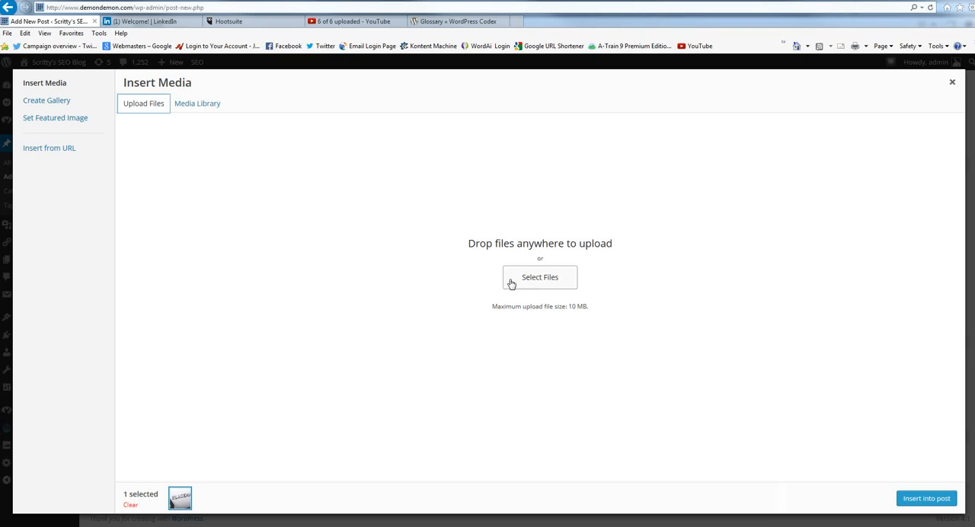
pyautogui.click(199, 103)
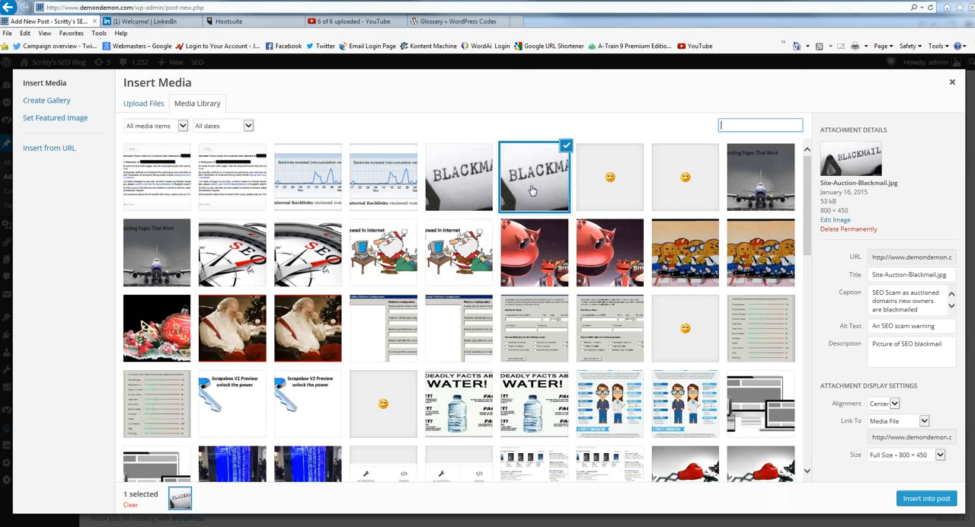
pyautogui.click(533, 189)
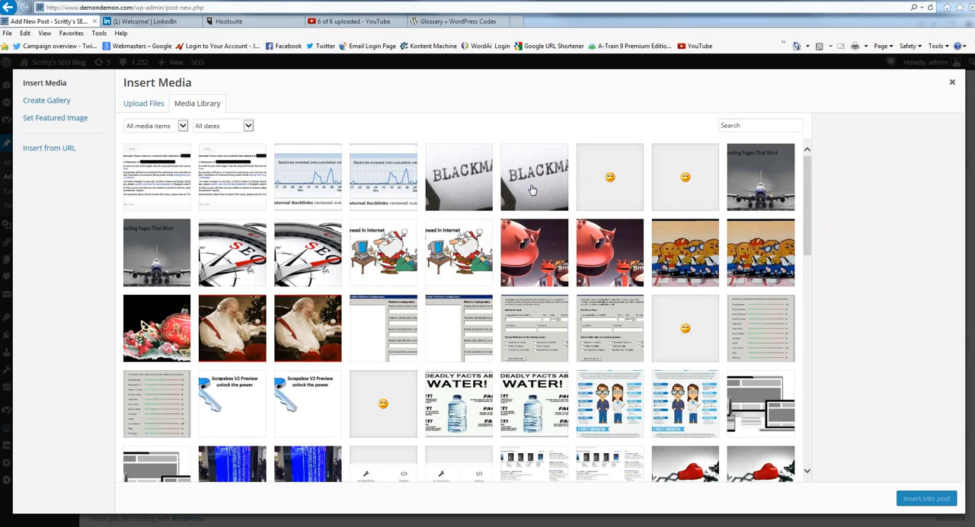
pyautogui.click(532, 189)
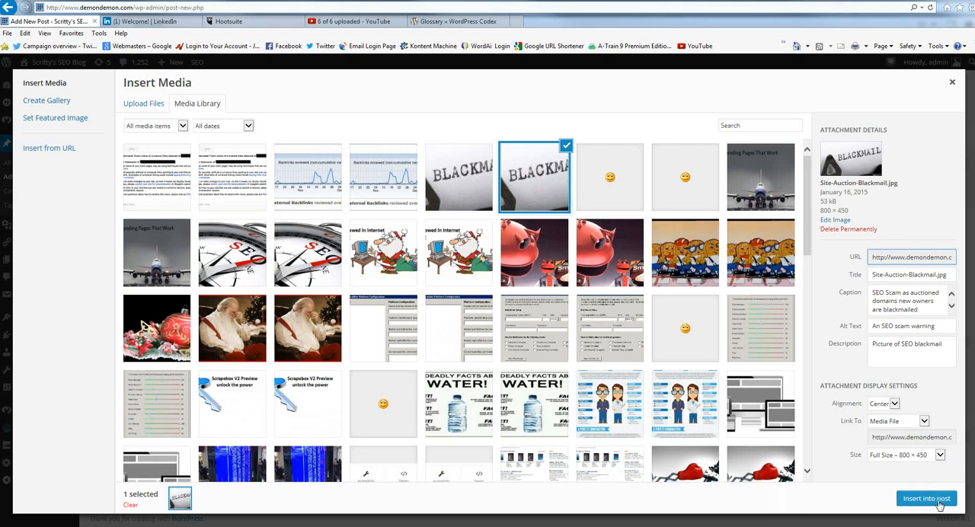
pyautogui.click(926, 499)
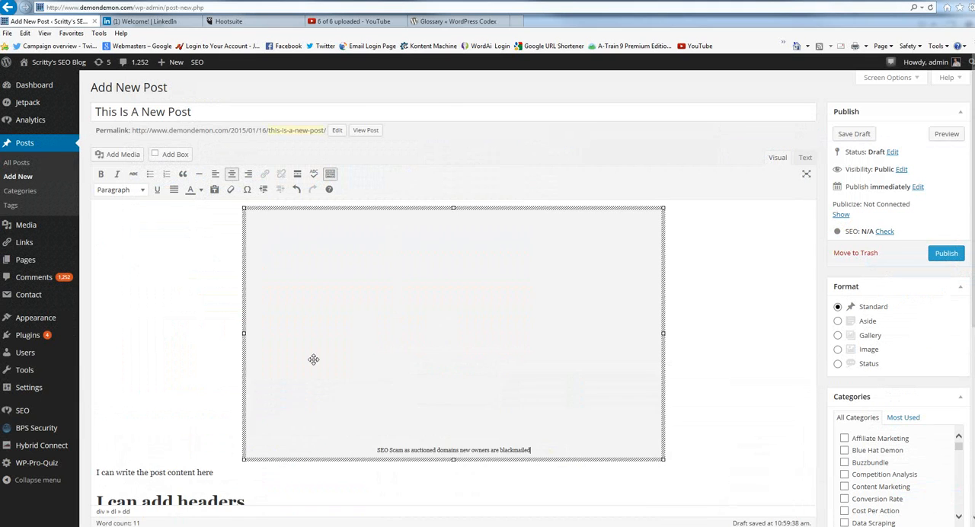
# Open the inserted image's details for review and update the image with its existing settings.
pyautogui.click(728, 333)
pyautogui.click(453, 297)
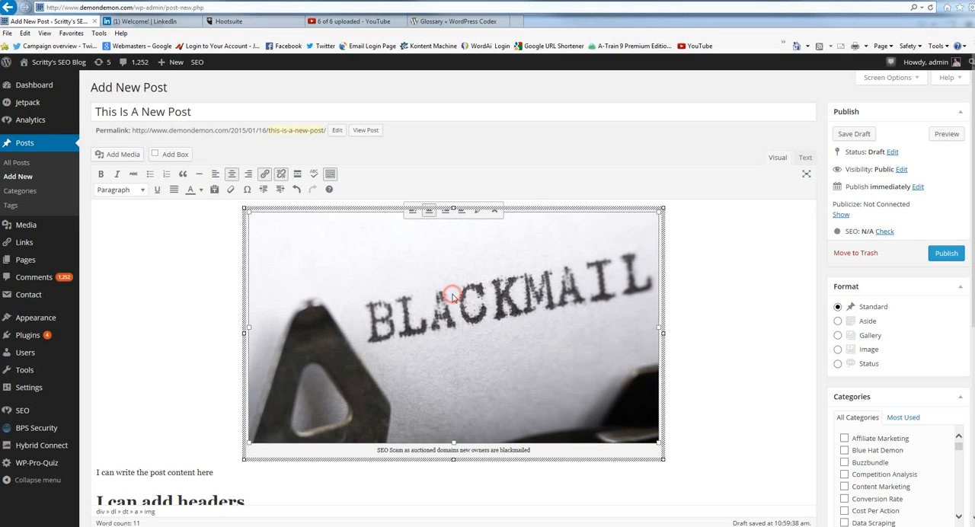
pyautogui.click(523, 232)
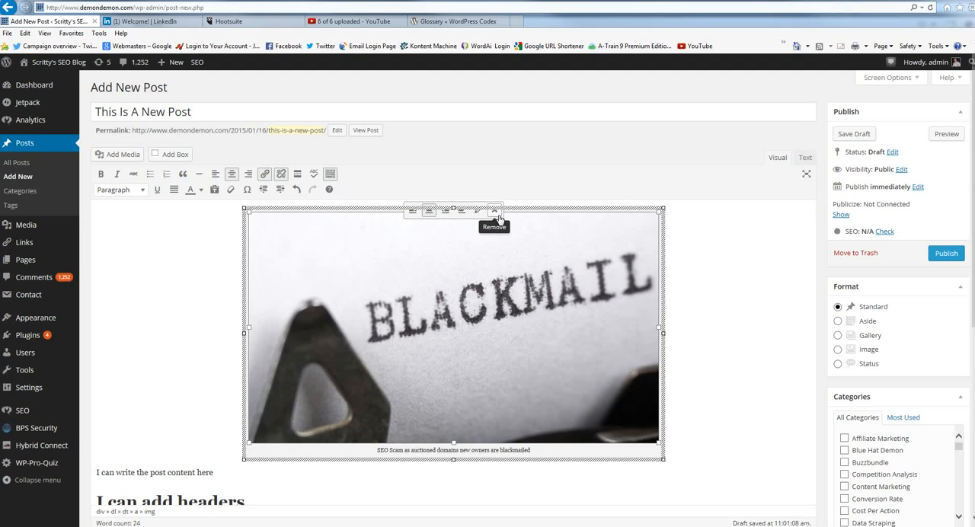
pyautogui.click(476, 214)
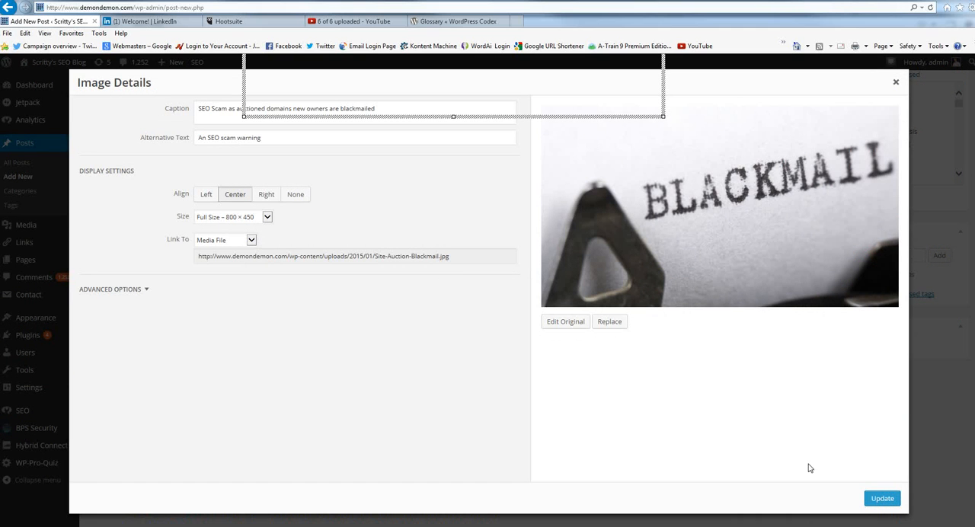
pyautogui.click(879, 498)
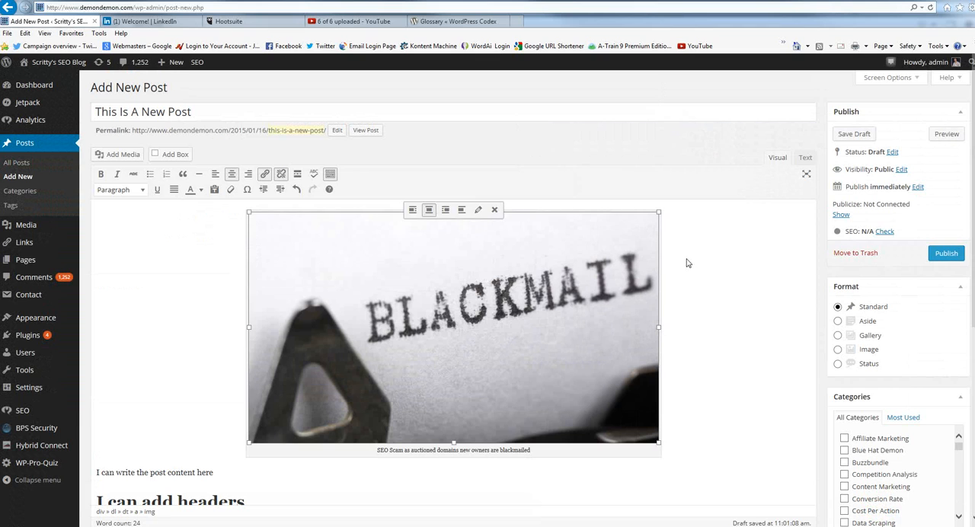
# Try left alignment on the inserted image and set it back to center alignment.
pyautogui.click(455, 271)
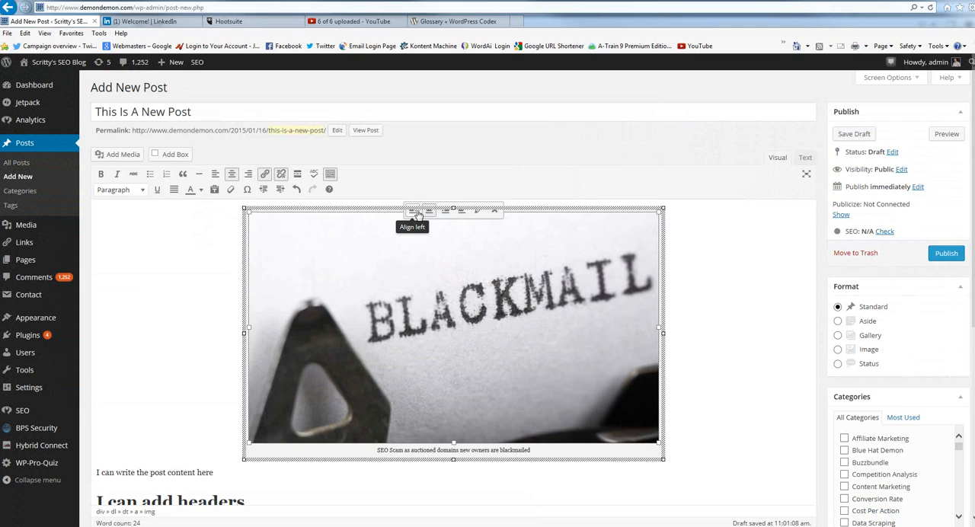
pyautogui.click(415, 212)
pyautogui.click(662, 328)
pyautogui.click(395, 313)
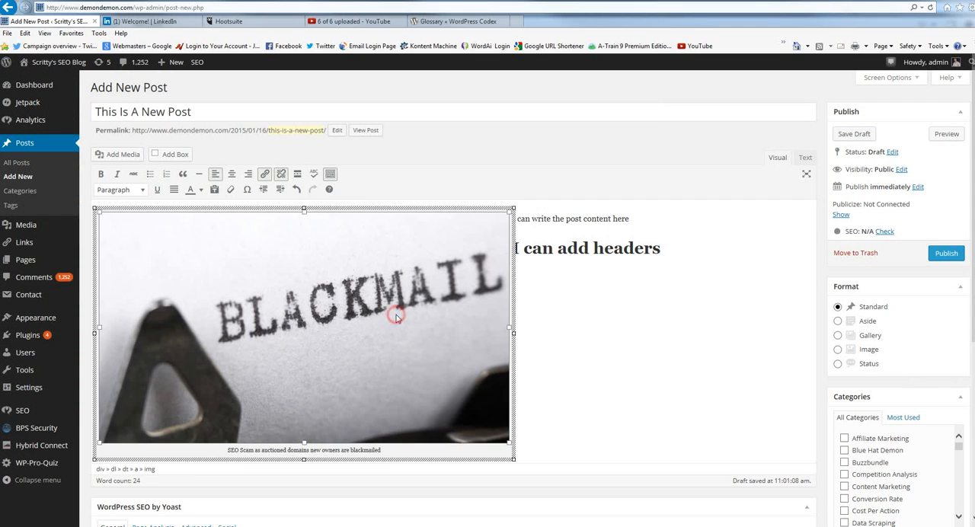
pyautogui.click(282, 213)
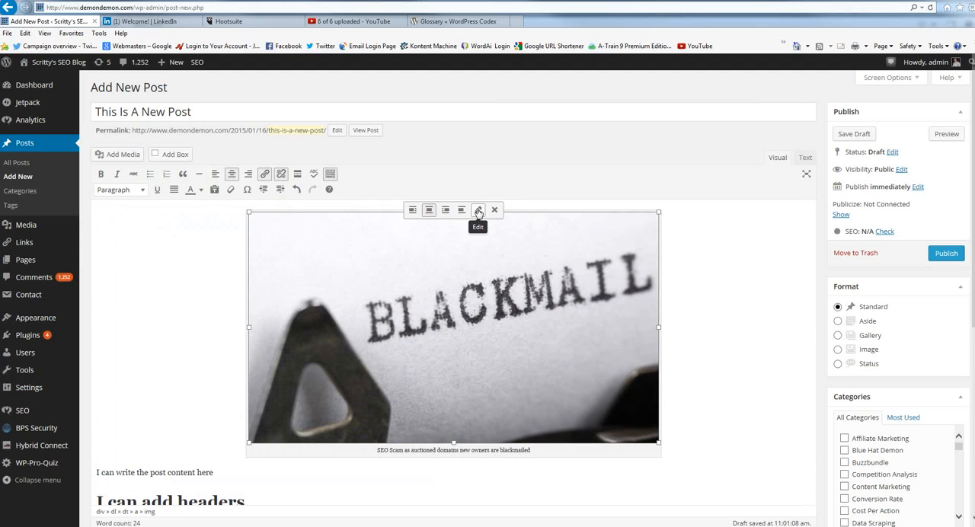
pyautogui.scroll(-2, 636, 363)
pyautogui.scroll(2, 631, 369)
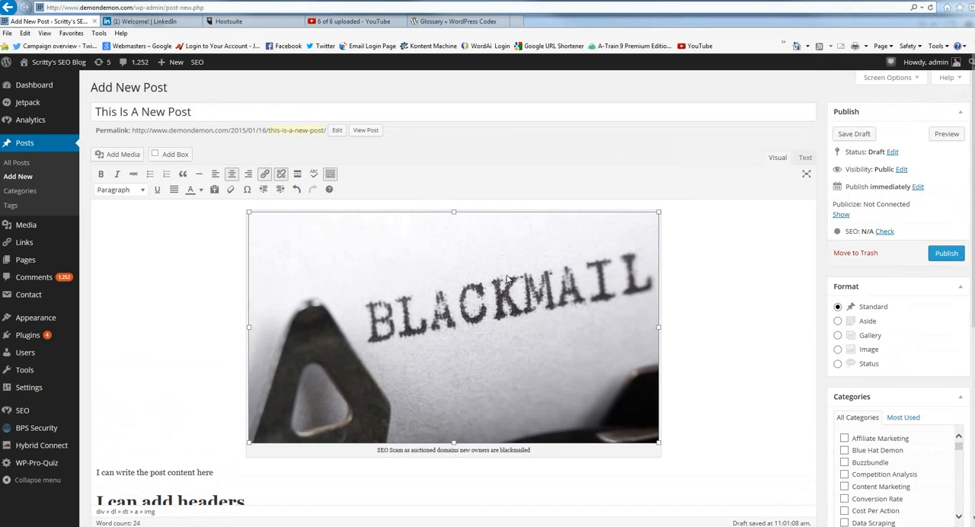
pyautogui.scroll(-3, 612, 307)
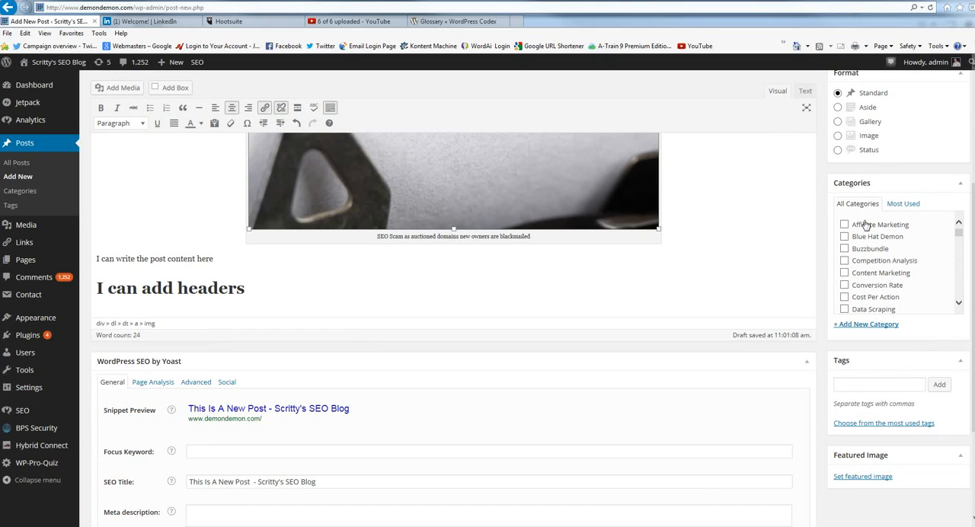
# Enter "This Is A New Category" as the name for a new category, and clear the name without adding it.
pyautogui.click(867, 326)
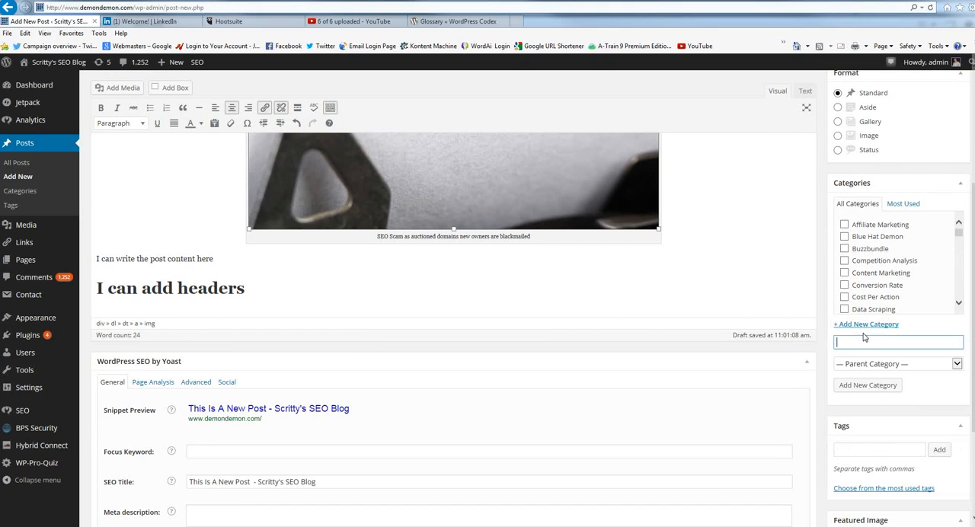
pyautogui.write('This IS A Ne')
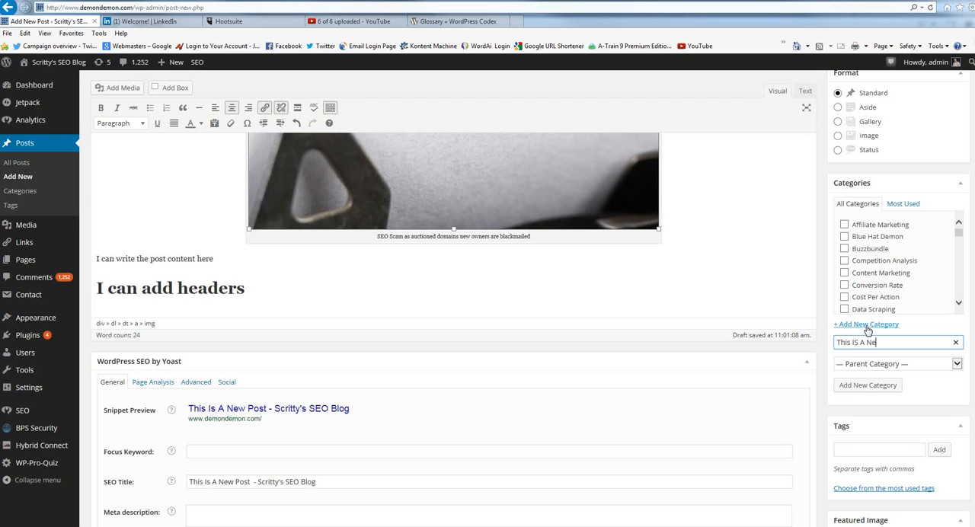
pyautogui.write('w Category')
pyautogui.press('Left')
pyautogui.press('Left')
pyautogui.press('Left')
pyautogui.press('Left')
pyautogui.press('Left')
pyautogui.press('BackSpace')
pyautogui.write('s')
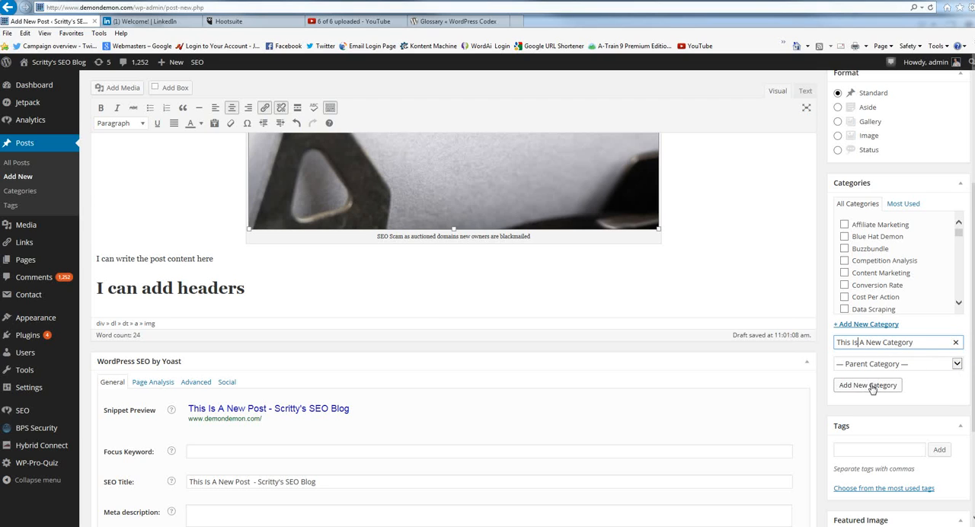
pyautogui.moveTo(919, 343); pyautogui.dragTo(799, 349)
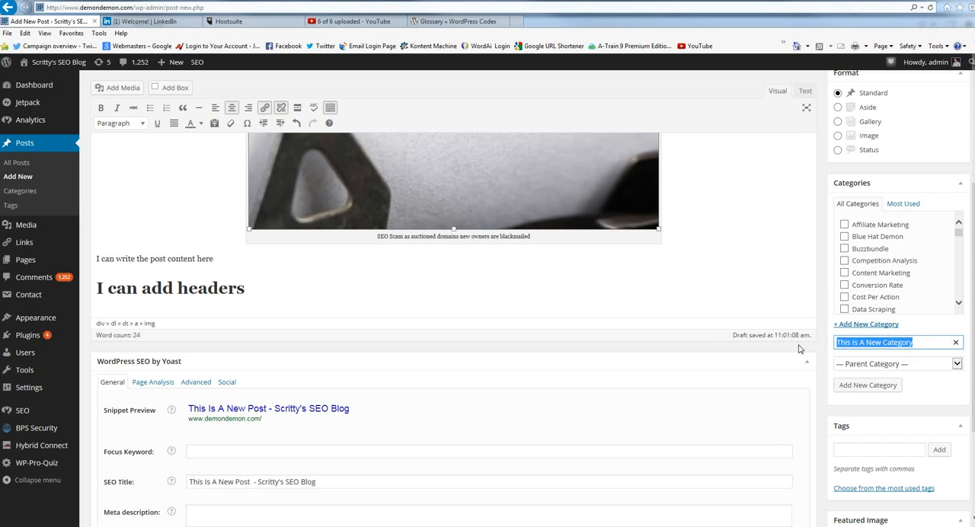
pyautogui.press('BackSpace')
# Try assigning the post to the Conversion Rate and Buzzbundle categories, and deselect both again.
pyautogui.click(844, 285)
pyautogui.click(845, 250)
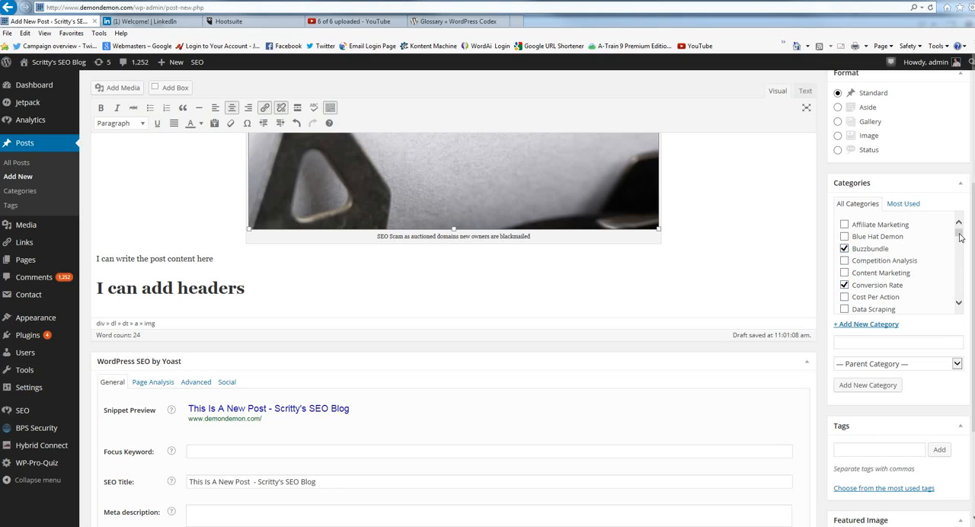
pyautogui.click(844, 249)
pyautogui.click(844, 284)
# Add the tag "tutorial" to the post and remove it again.
pyautogui.click(851, 449)
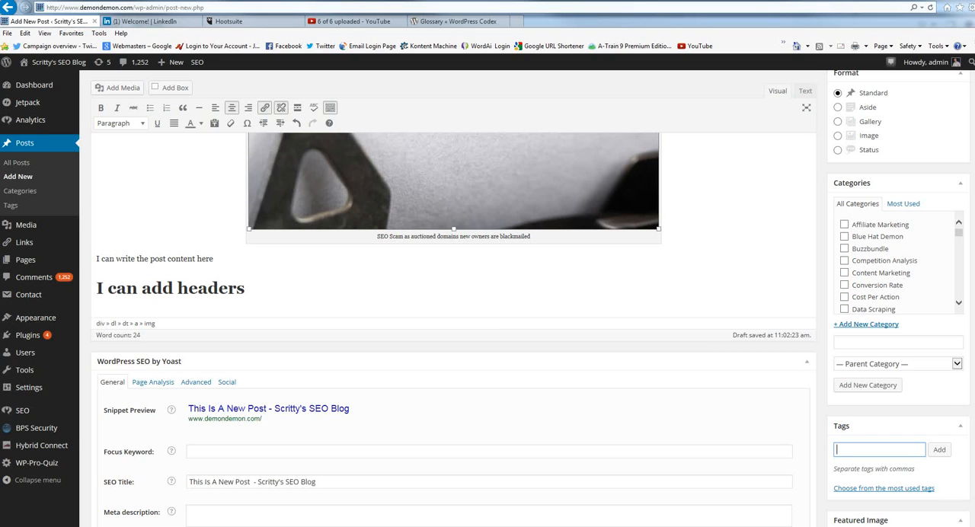
pyautogui.write('tutorial')
pyautogui.click(939, 449)
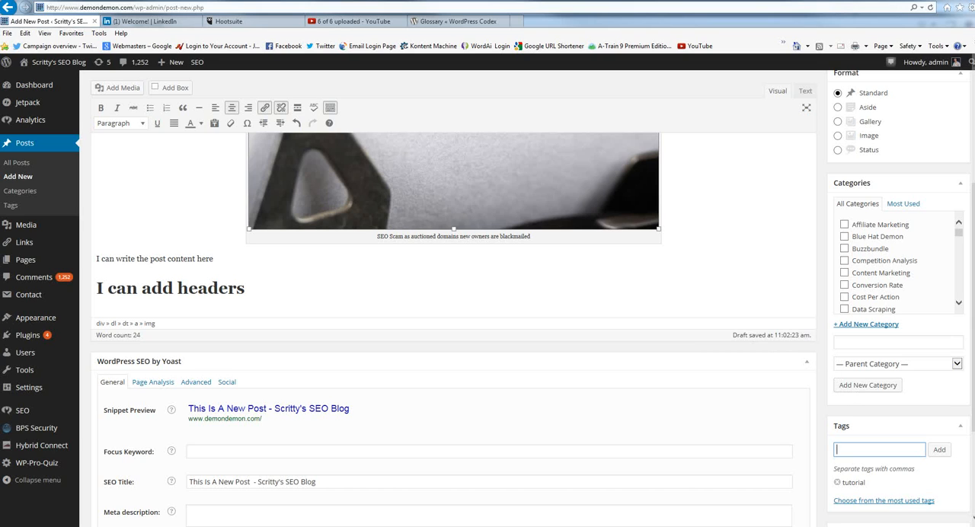
pyautogui.scroll(2, 703, 361)
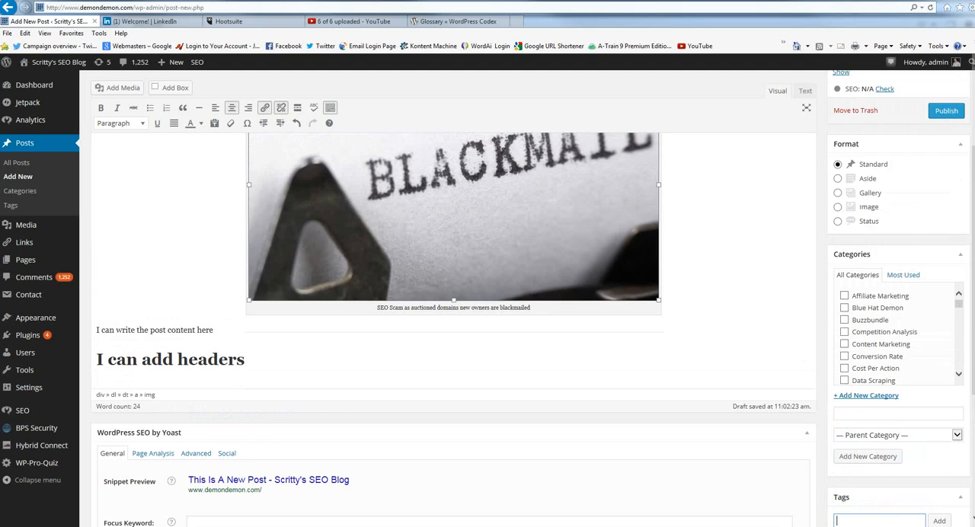
pyautogui.scroll(-2, 700, 366)
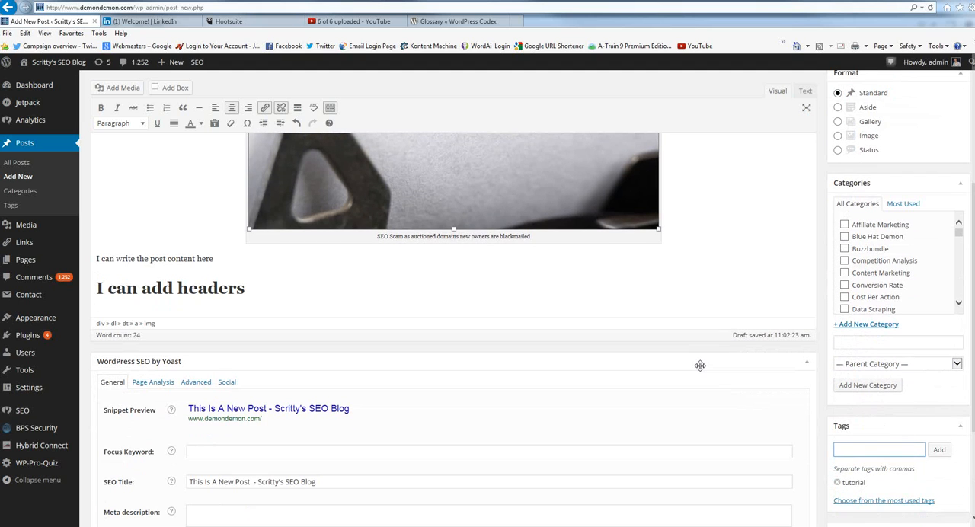
pyautogui.click(837, 482)
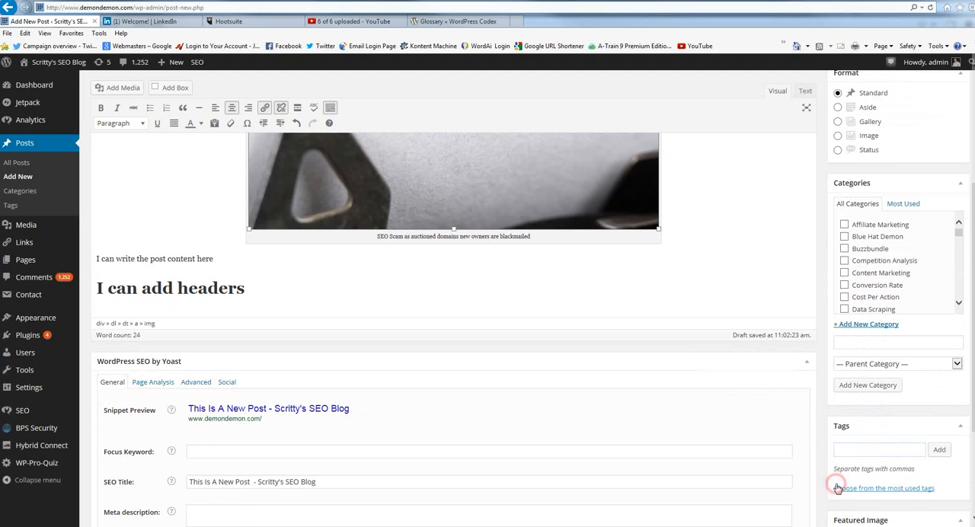
# Publish the post "This Is A New Post" immediately with public visibility.
pyautogui.scroll(2, 487, 305)
pyautogui.scroll(1, 928, 282)
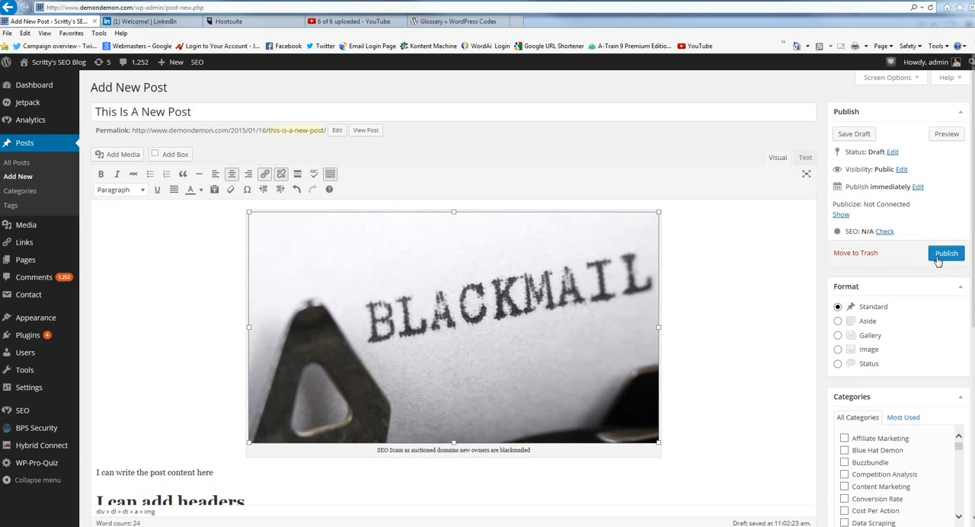
pyautogui.click(940, 255)
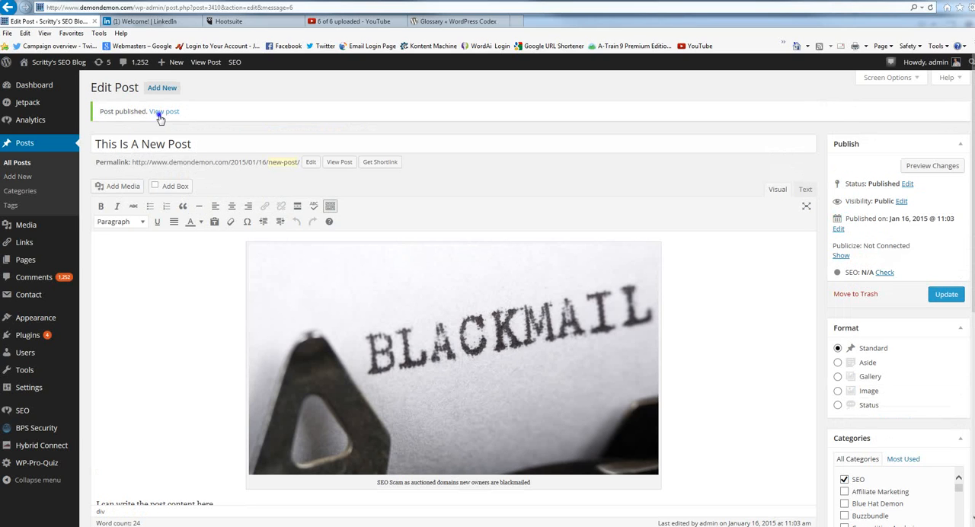
# Open the published post in a new browser tab, look through its live page, and return to the post editor.
pyautogui.rightClick(160, 118)
pyautogui.click(202, 137)
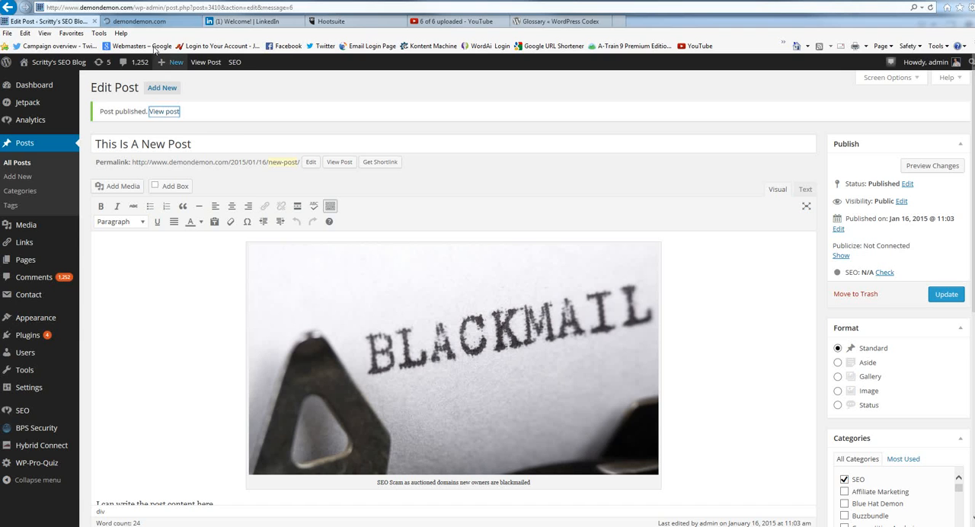
pyautogui.click(138, 21)
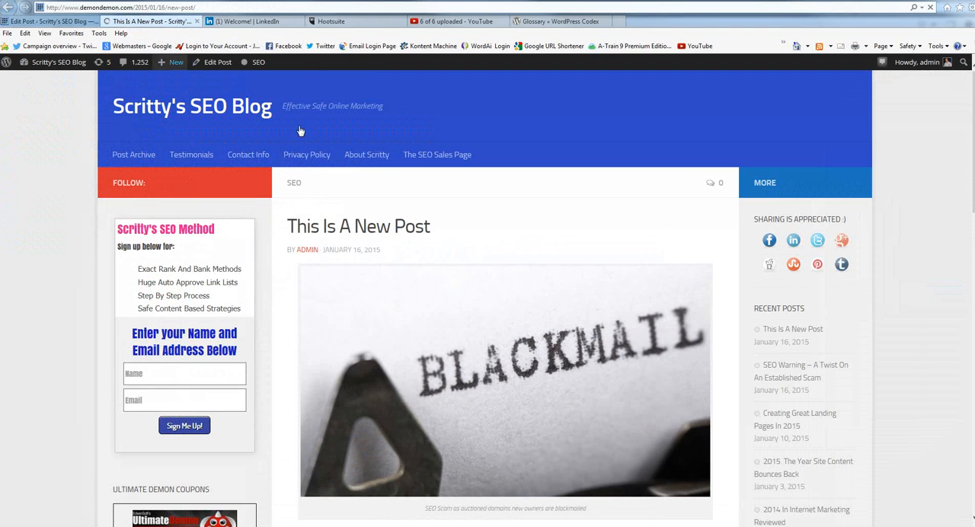
pyautogui.scroll(-3, 496, 305)
pyautogui.scroll(2, 454, 326)
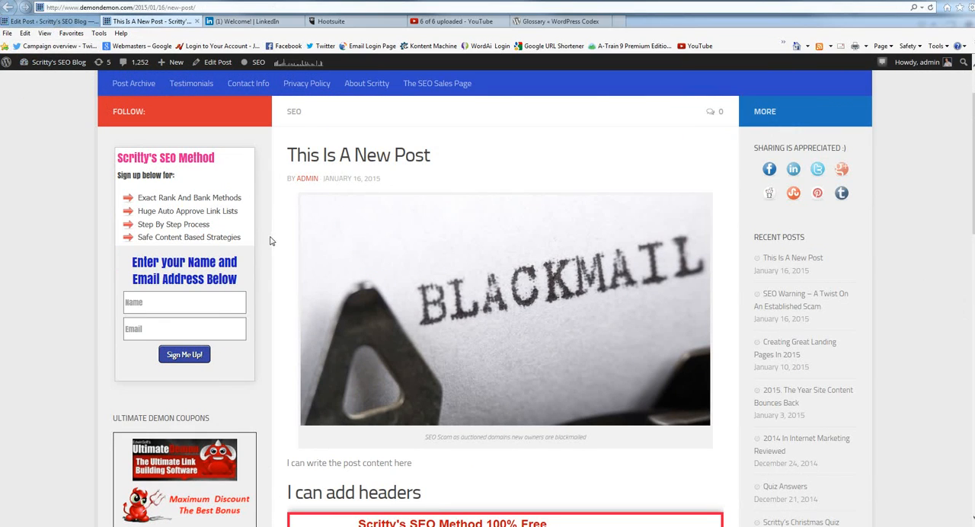
pyautogui.click(77, 23)
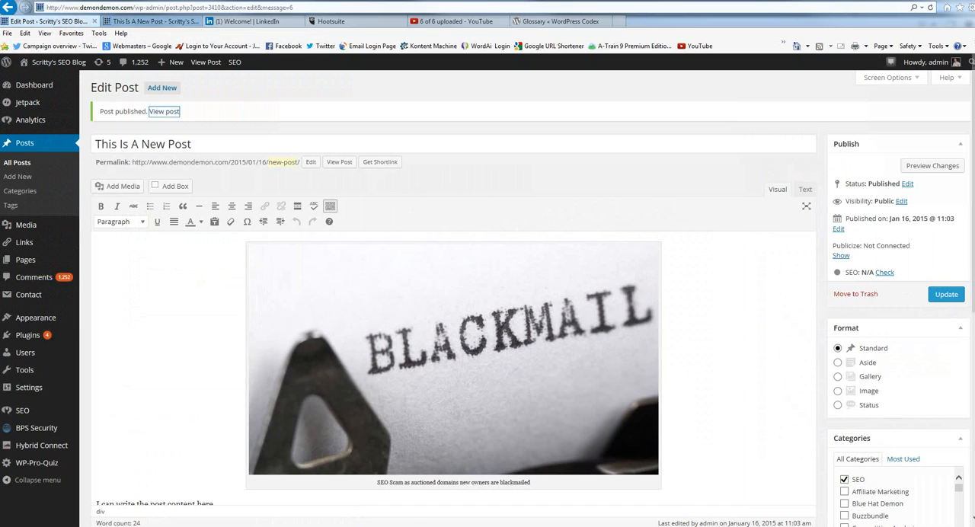